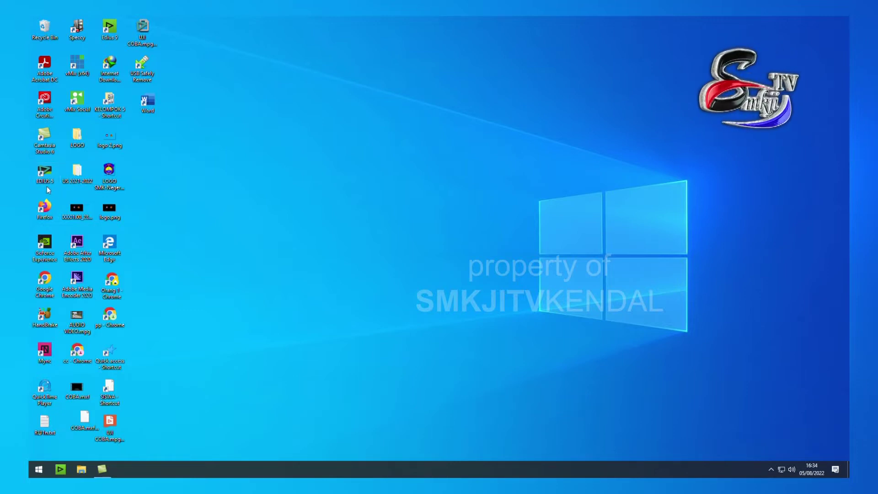
Launch EDIUS and create a new project using the HD 1920x1080 50p 16:9 10bit preset.
{"action": "double_click", "coordinate": [110, 29]}
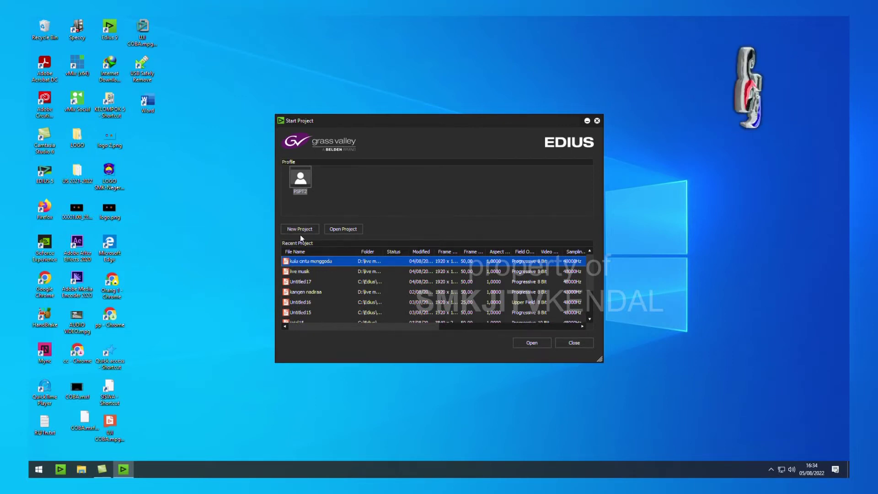
{"action": "left_click", "coordinate": [301, 229]}
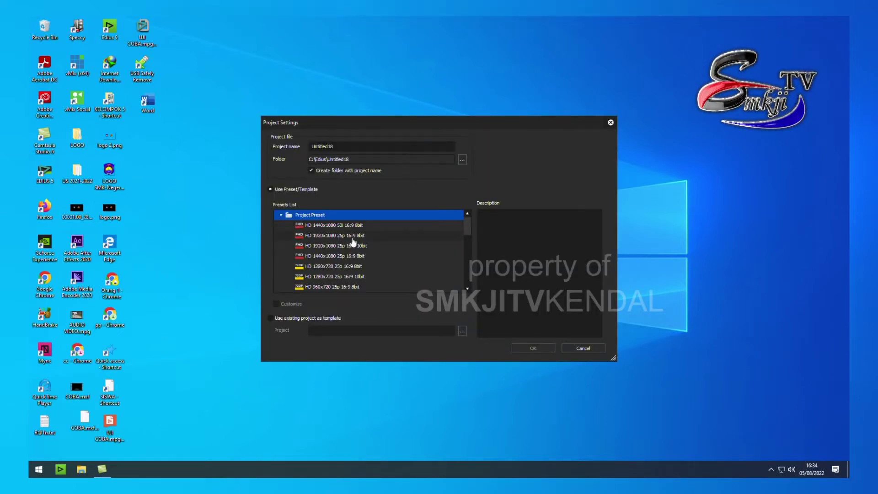
{"action": "scroll", "coordinate": [353, 242], "scroll_direction": "down", "scroll_amount": 1}
{"action": "scroll", "coordinate": [354, 241], "scroll_direction": "down", "scroll_amount": 4}
{"action": "scroll", "coordinate": [353, 242], "scroll_direction": "down", "scroll_amount": 1}
{"action": "scroll", "coordinate": [353, 242], "scroll_direction": "down", "scroll_amount": 1}
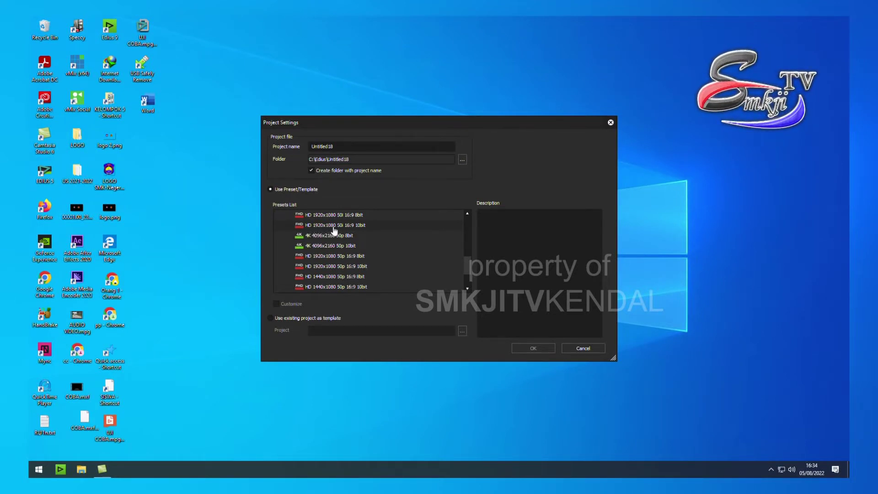
{"action": "scroll", "coordinate": [340, 230], "scroll_direction": "down", "scroll_amount": 1}
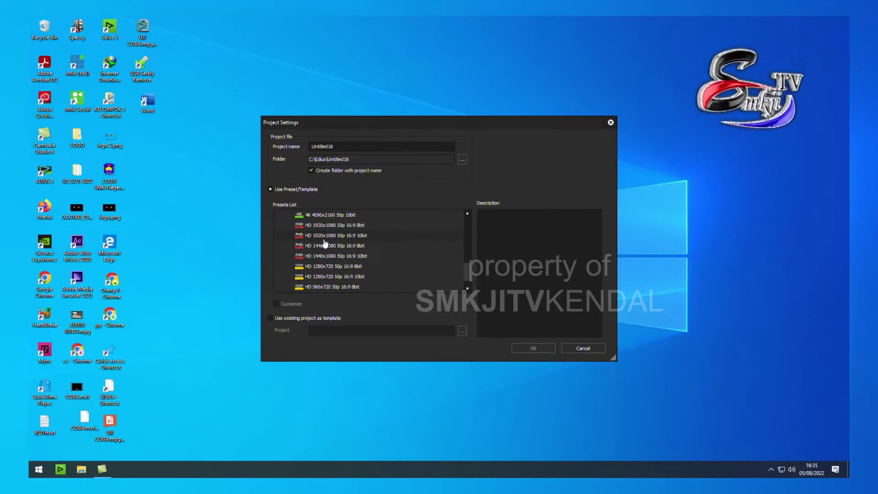
{"action": "left_click", "coordinate": [376, 237]}
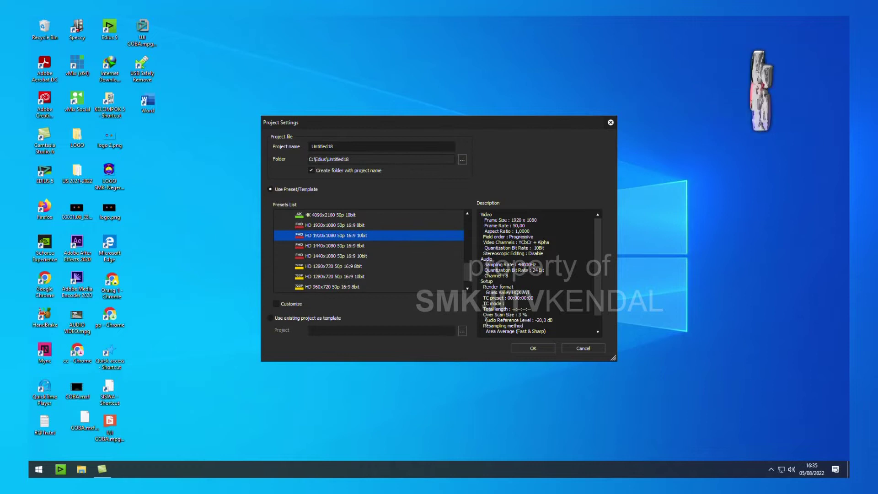
{"action": "left_click", "coordinate": [533, 349]}
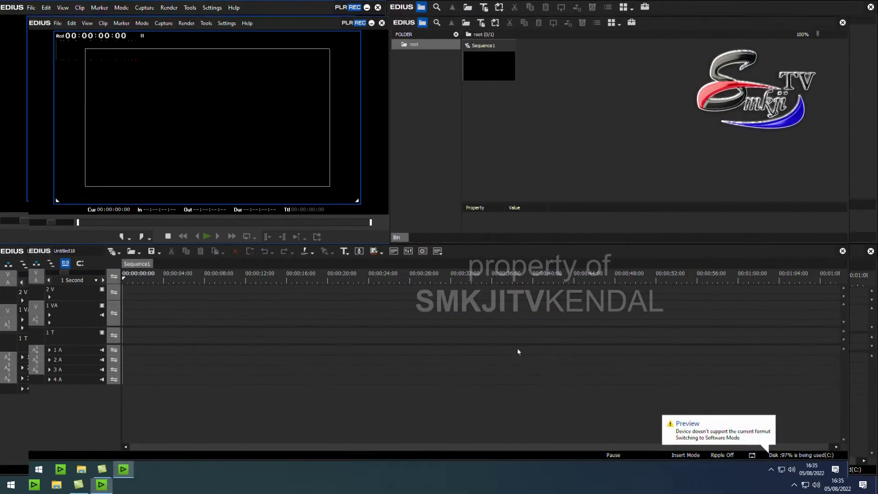
Create a bin folder named "video green screen" under root.
{"action": "right_click", "coordinate": [421, 51]}
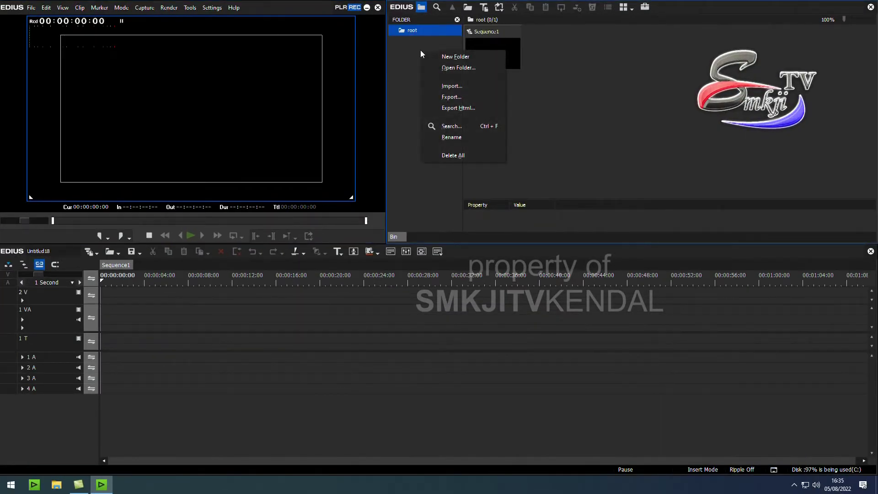
{"action": "left_click", "coordinate": [456, 57]}
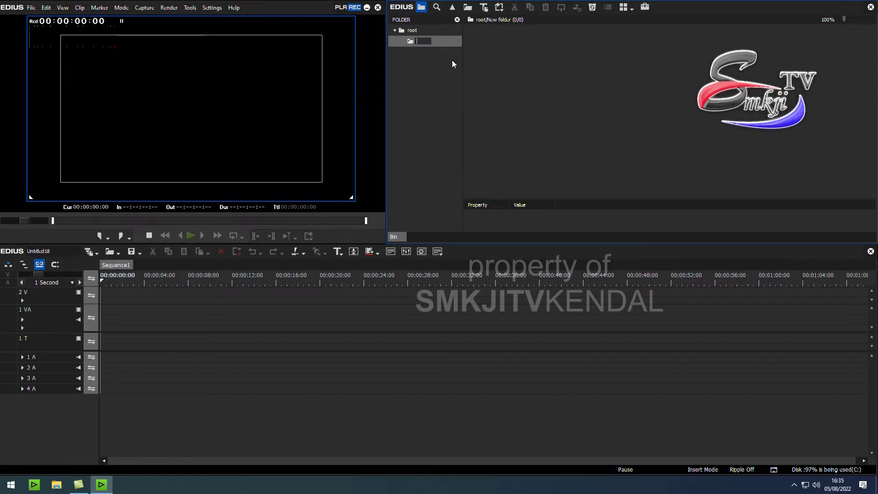
{"action": "type", "text": "video"}
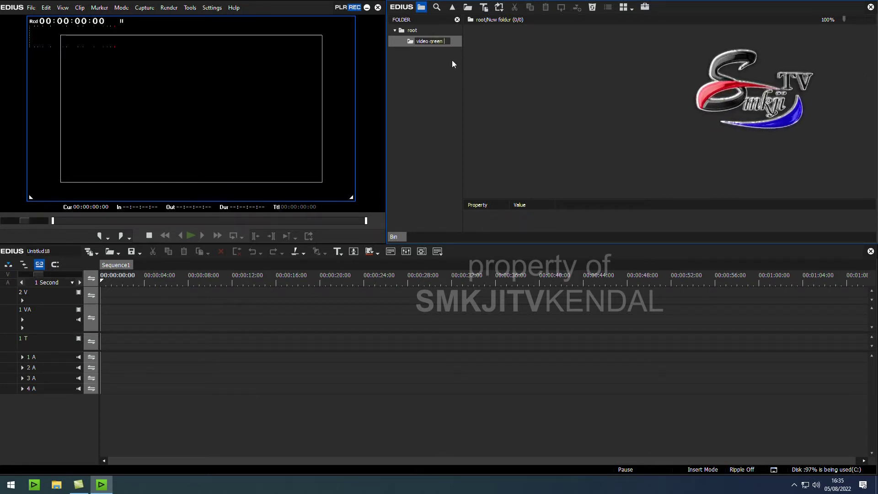
{"action": "type", "text": "green screen"}
{"action": "key", "text": "Return"}
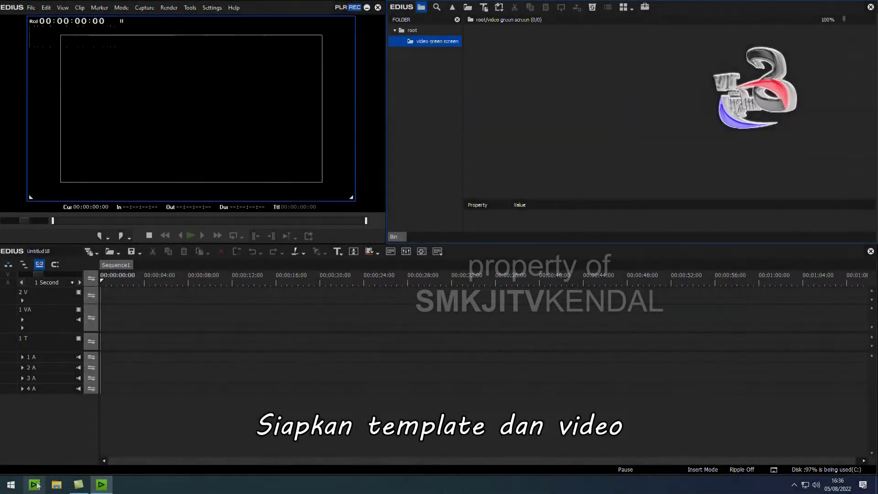
Import MVI_6540.MP4 and Subscribe Button Green Screen No Copyright.mp4 from "tutorial green screen" on drive F: in File Explorer into the new bin folder.
{"action": "left_click", "coordinate": [55, 486]}
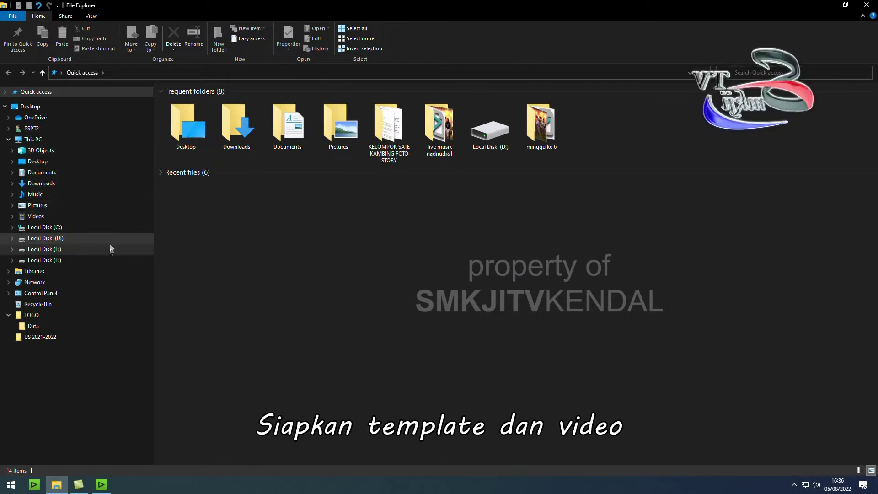
{"action": "left_click", "coordinate": [104, 262]}
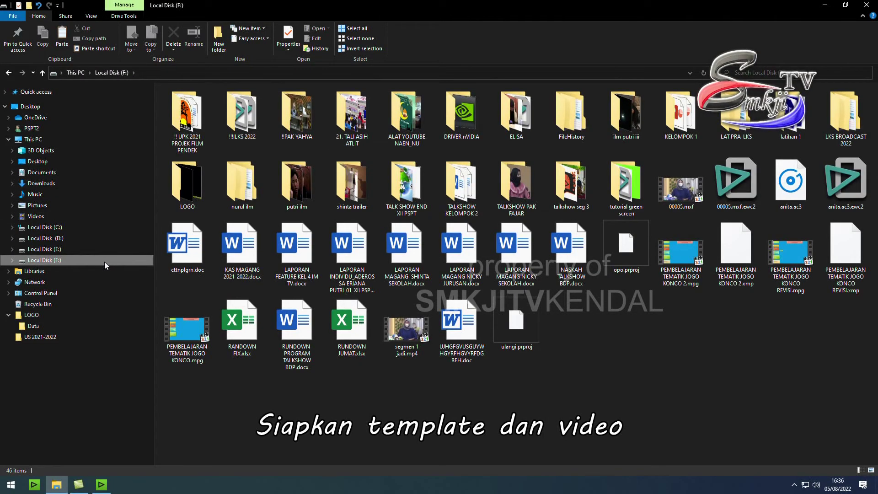
{"action": "double_click", "coordinate": [641, 208]}
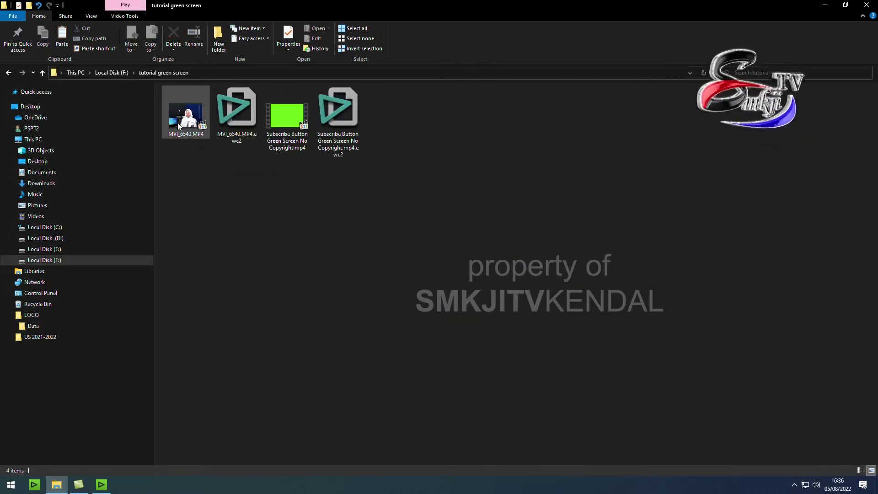
{"action": "left_click", "coordinate": [274, 126]}
{"action": "left_click", "coordinate": [185, 113], "text": "ctrl"}
{"action": "left_click_drag", "start_coordinate": [185, 115], "coordinate": [530, 86]}
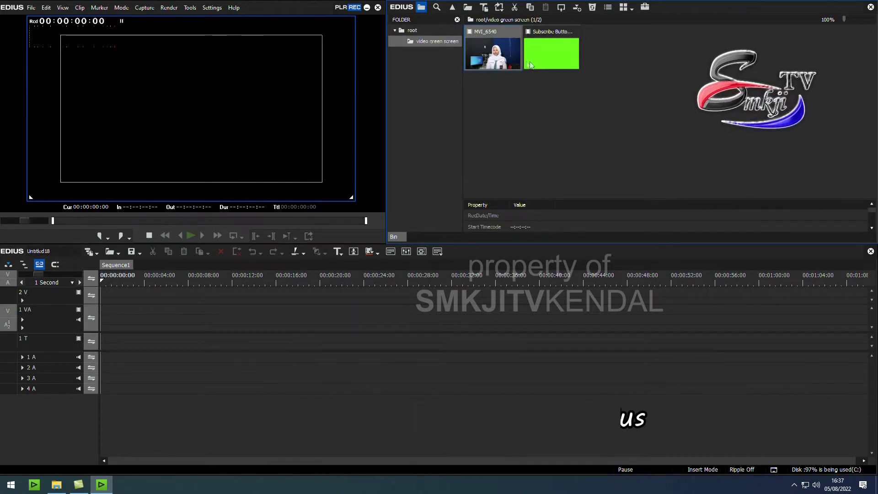
Place MVI_6540 at the start of track 1 VA, preview it, and trim off everything after 00:00:10:15.
{"action": "left_click_drag", "start_coordinate": [508, 62], "coordinate": [102, 314]}
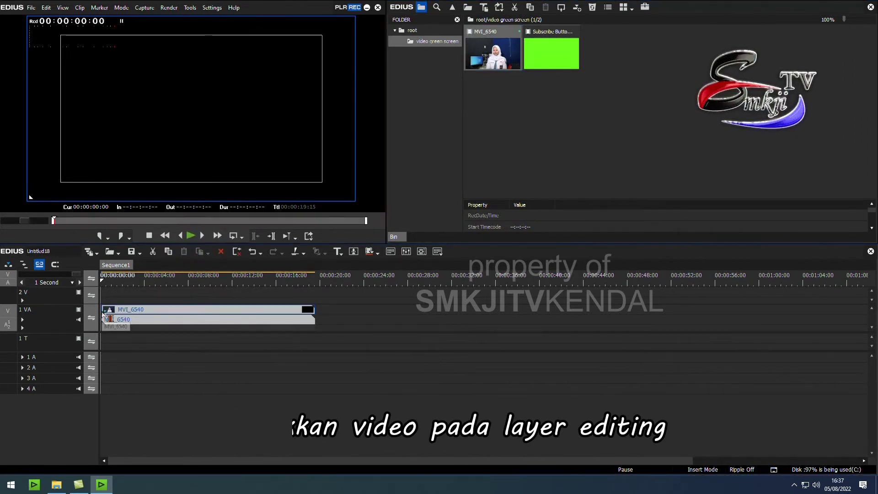
{"action": "key", "text": "space"}
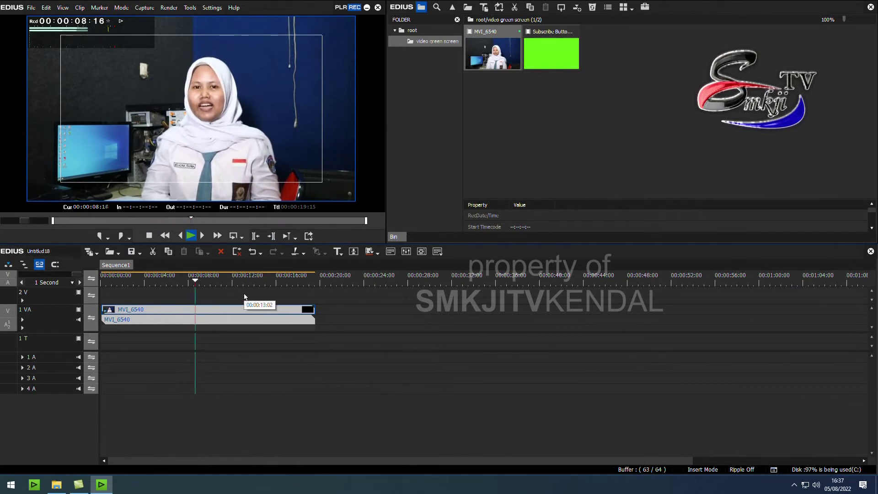
{"action": "left_click", "coordinate": [217, 282]}
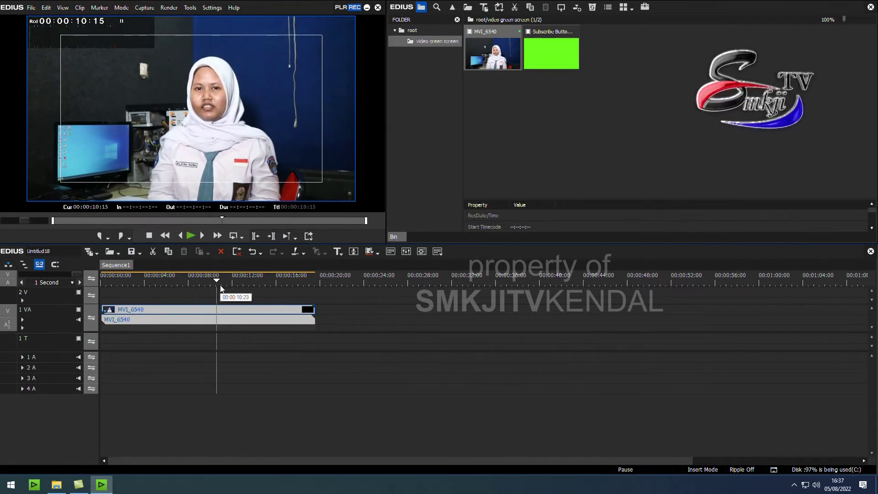
{"action": "key", "text": "alt+n"}
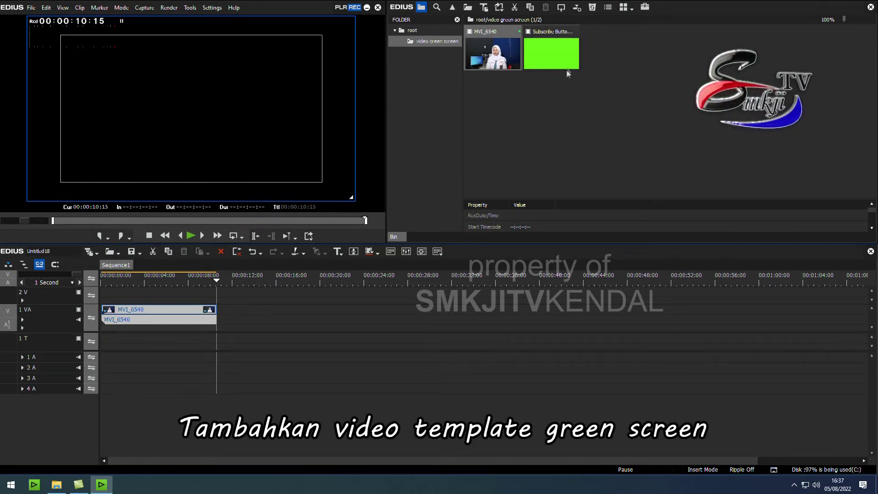
Place the Subscribe Button clip on track 2 V starting at about 3 seconds and preview the overlap.
{"action": "left_click_drag", "start_coordinate": [568, 53], "coordinate": [135, 300]}
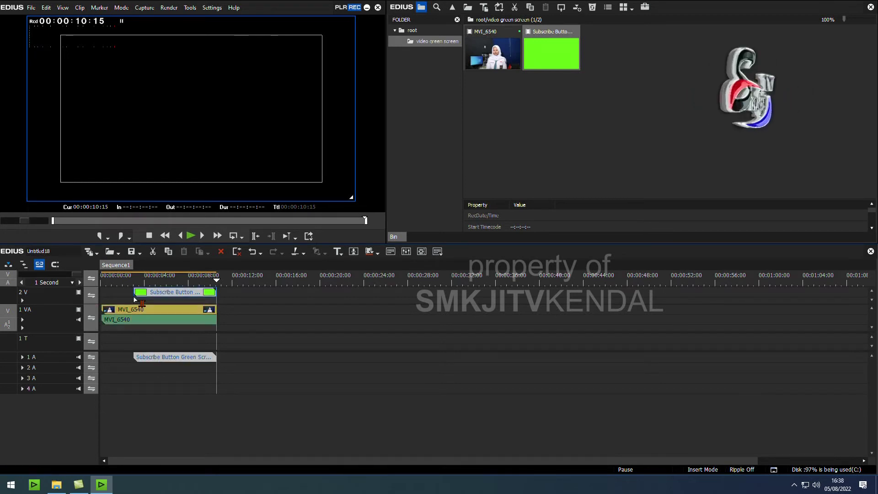
{"action": "left_click", "coordinate": [110, 282]}
{"action": "key", "text": "space"}
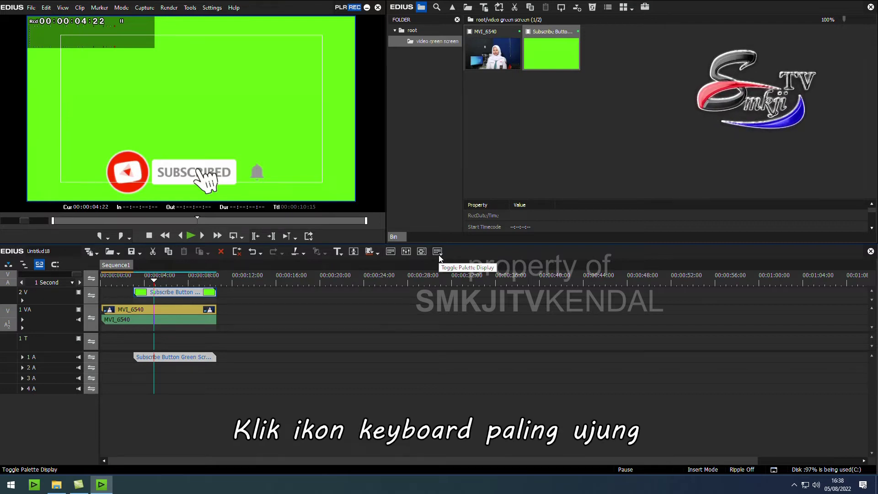
Apply the Chromakey keyer from the effects to the mixer area of the Subscribe Button clip on track 2 V.
{"action": "left_click", "coordinate": [439, 255]}
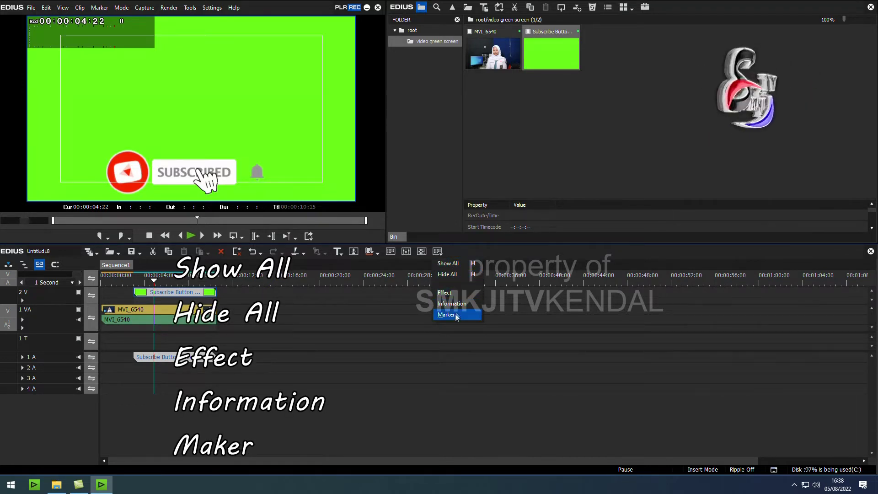
{"action": "left_click", "coordinate": [467, 293]}
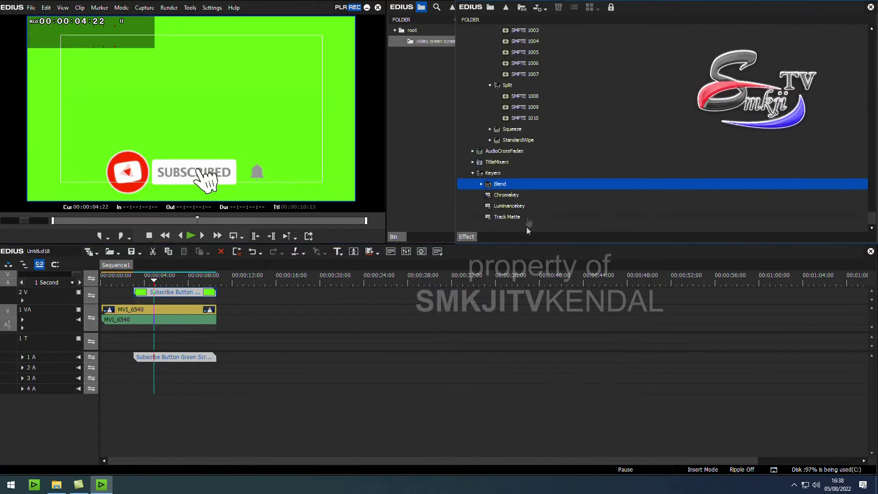
{"action": "left_click", "coordinate": [520, 173]}
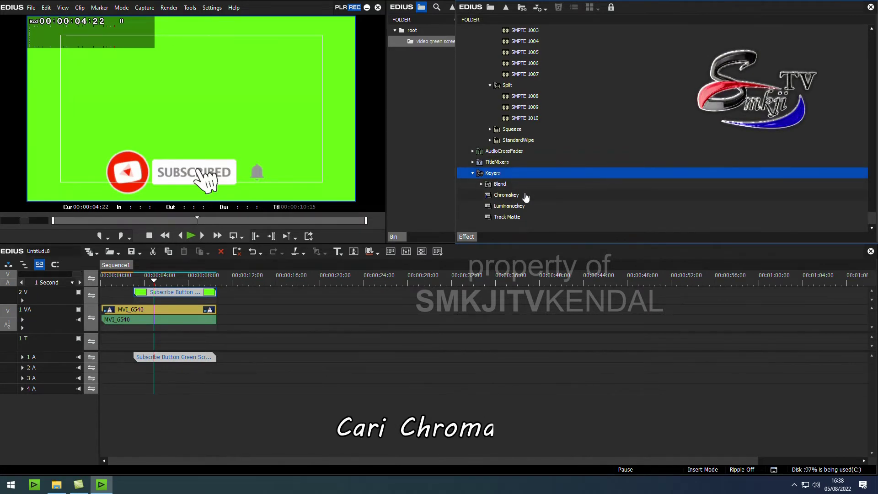
{"action": "left_click", "coordinate": [526, 196]}
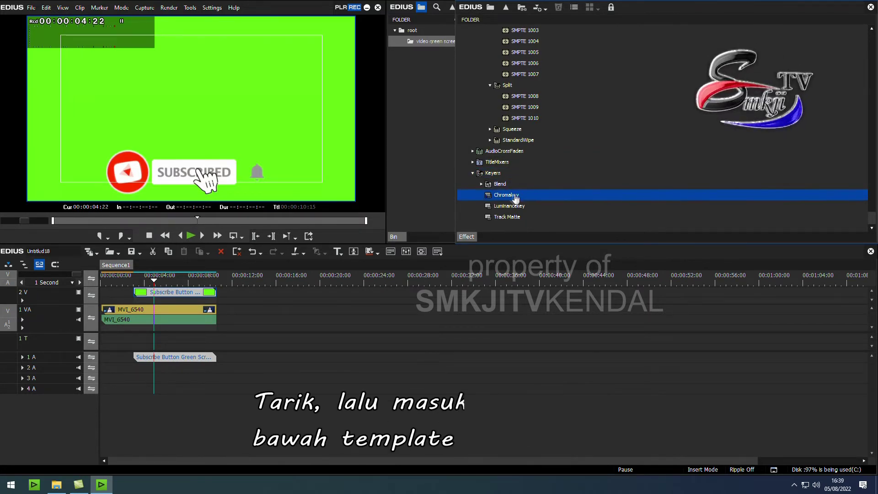
{"action": "left_click_drag", "start_coordinate": [508, 197], "coordinate": [332, 282]}
{"action": "left_click_drag", "start_coordinate": [252, 295], "coordinate": [187, 302]}
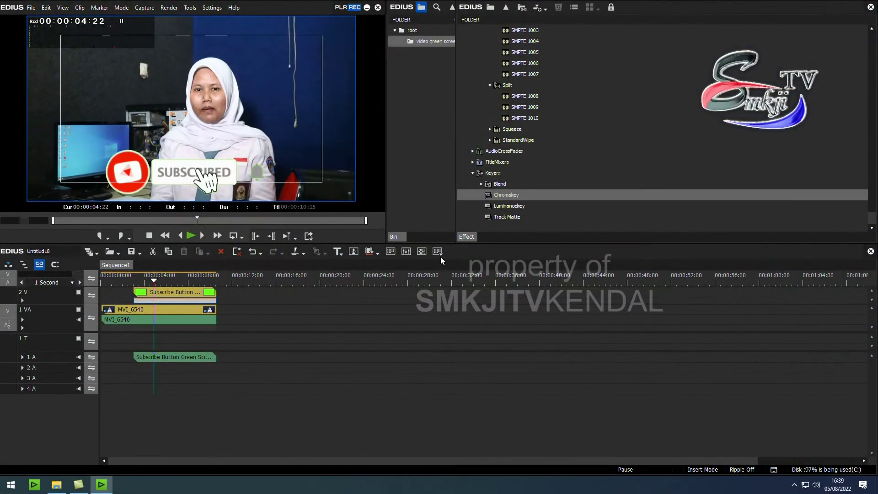
In the clip's Chromakey settings, enlarge the oval key range's inner and outer bounds to remove the green fringe, and preview the sequence from about 1 second.
{"action": "left_click", "coordinate": [438, 255]}
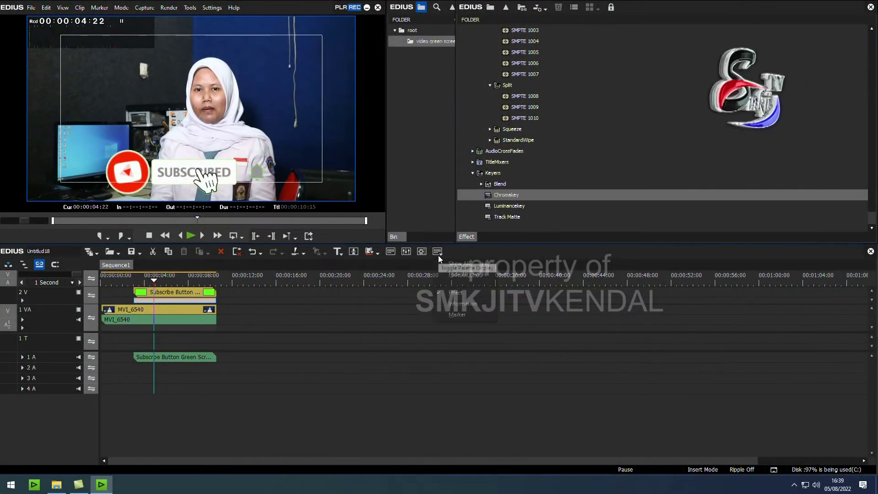
{"action": "left_click", "coordinate": [456, 304]}
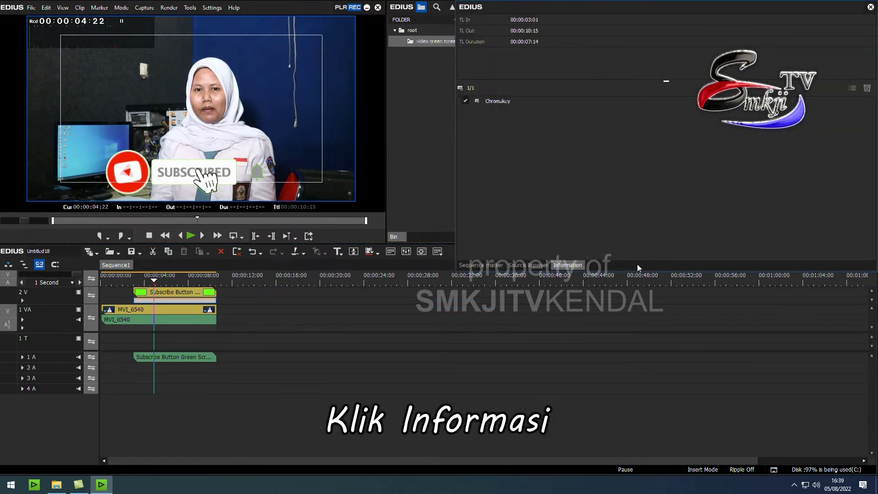
{"action": "left_click", "coordinate": [515, 101]}
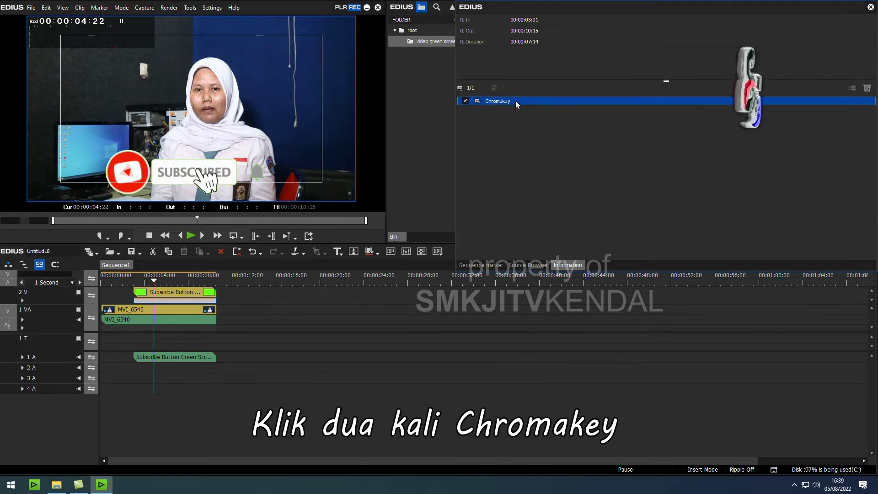
{"action": "double_click", "coordinate": [515, 101]}
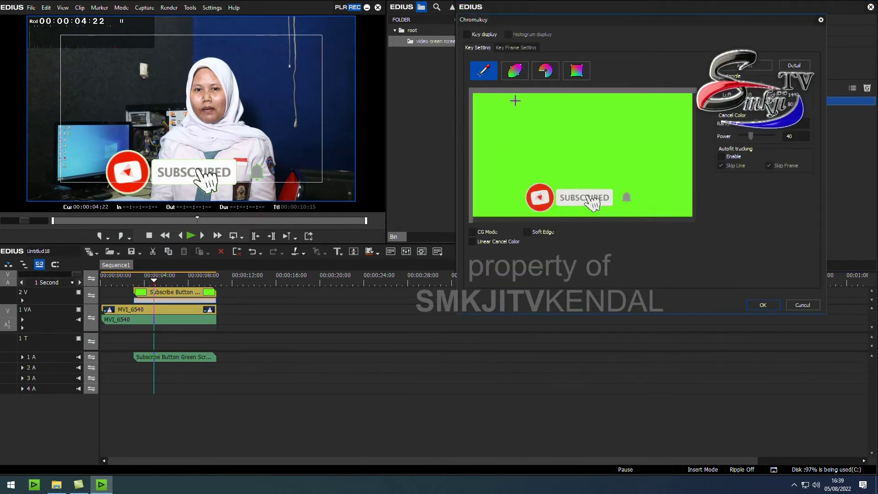
{"action": "left_click", "coordinate": [515, 74]}
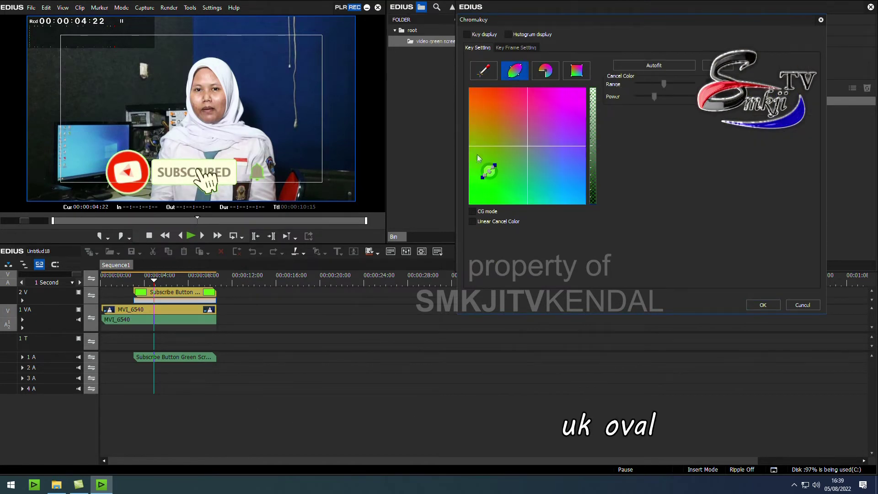
{"action": "left_click_drag", "start_coordinate": [495, 166], "coordinate": [511, 162]}
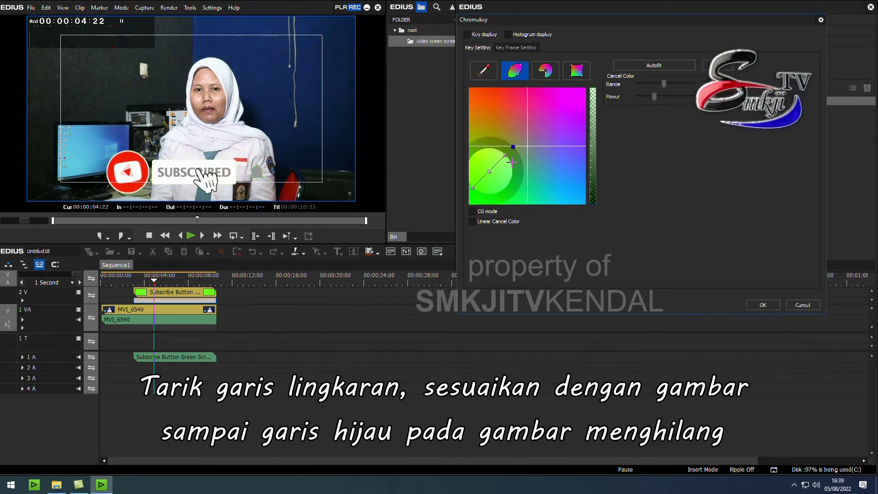
{"action": "left_click_drag", "start_coordinate": [501, 163], "coordinate": [513, 148]}
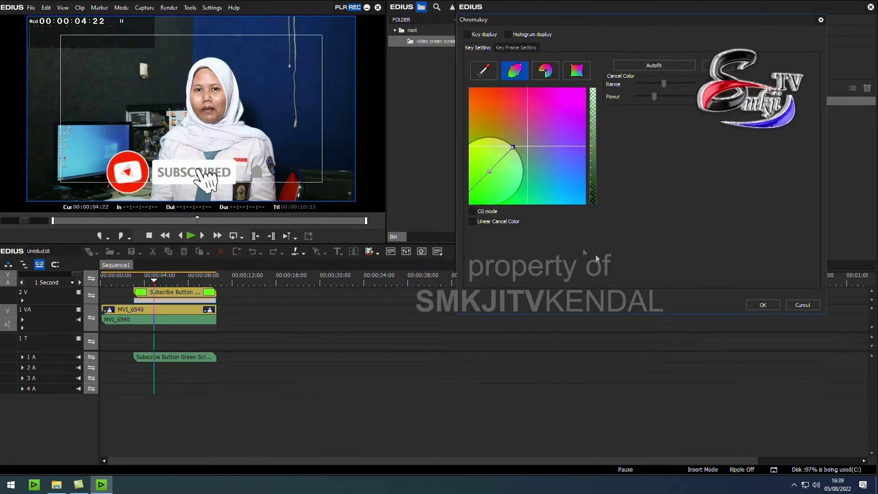
{"action": "left_click", "coordinate": [765, 307]}
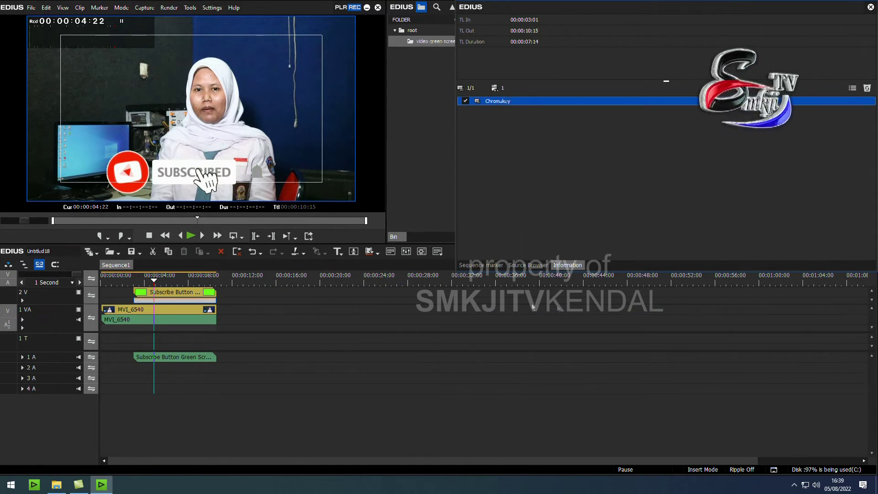
{"action": "left_click", "coordinate": [115, 280]}
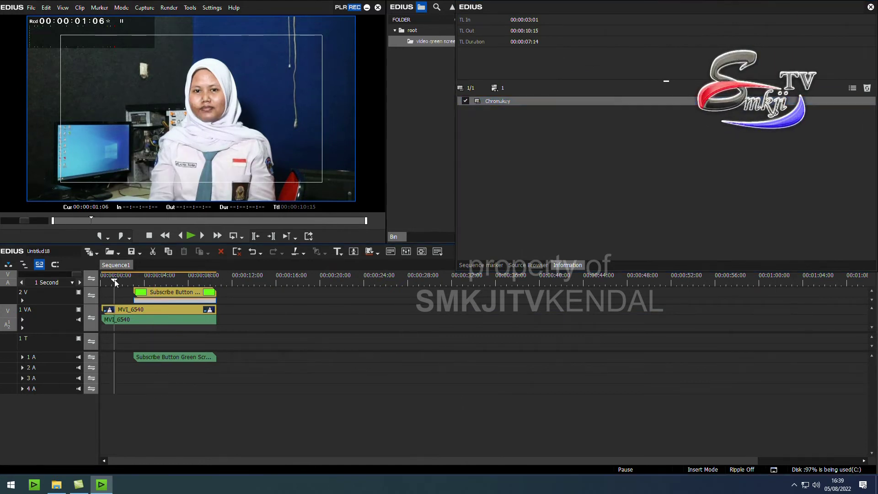
{"action": "key", "text": "space"}
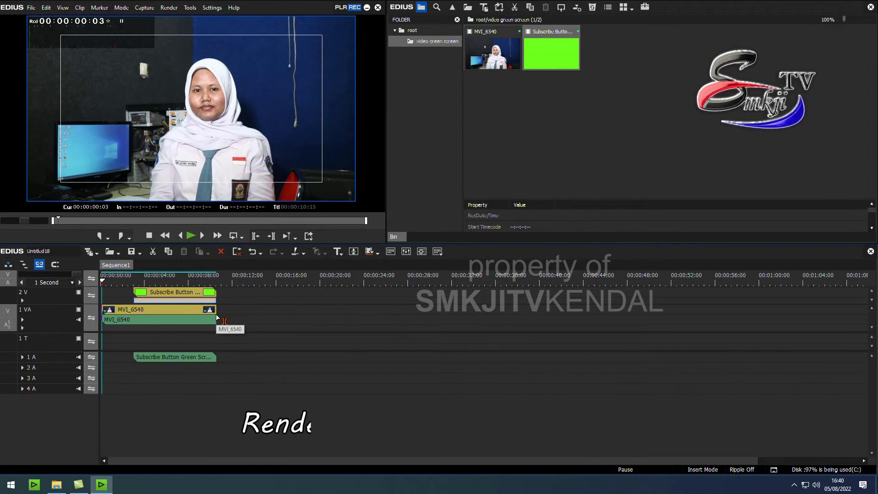
Set the sequence's In point at 00:00:00:03 and its Out point at 00:00:10:16, just past the end of the clips.
{"action": "key", "text": "i"}
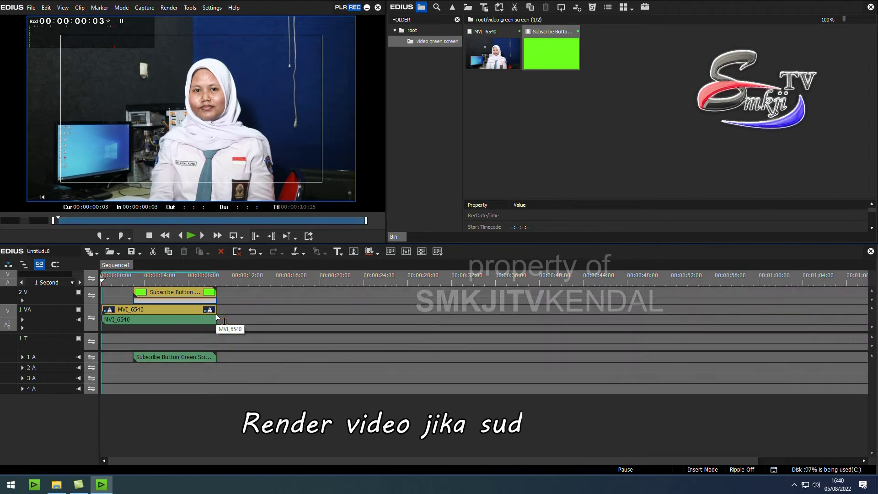
{"action": "left_click", "coordinate": [215, 281]}
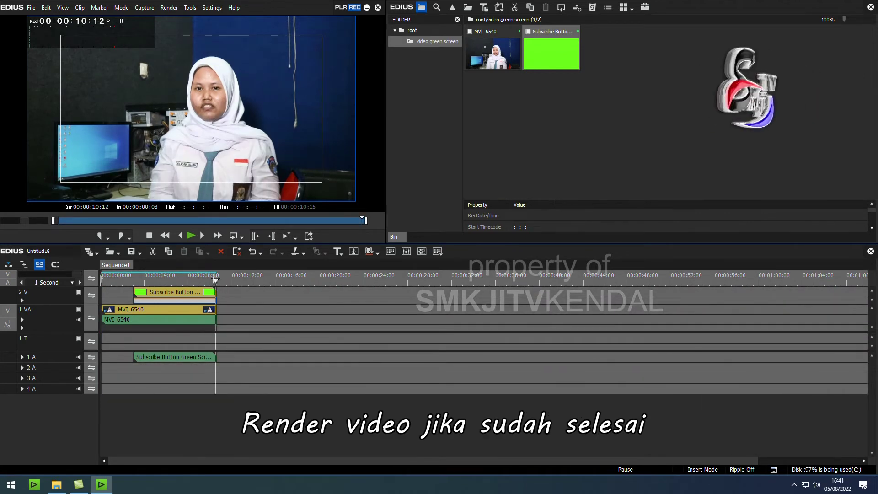
{"action": "left_click_drag", "start_coordinate": [214, 280], "coordinate": [216, 283]}
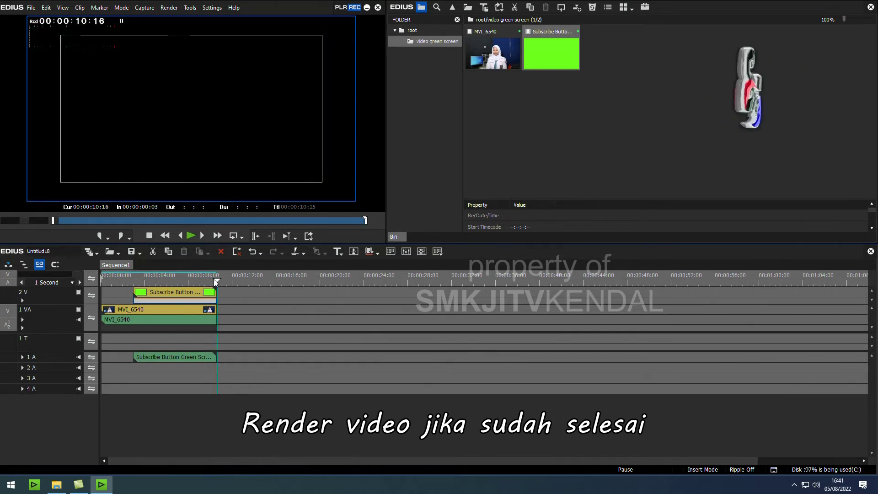
{"action": "key", "text": "o"}
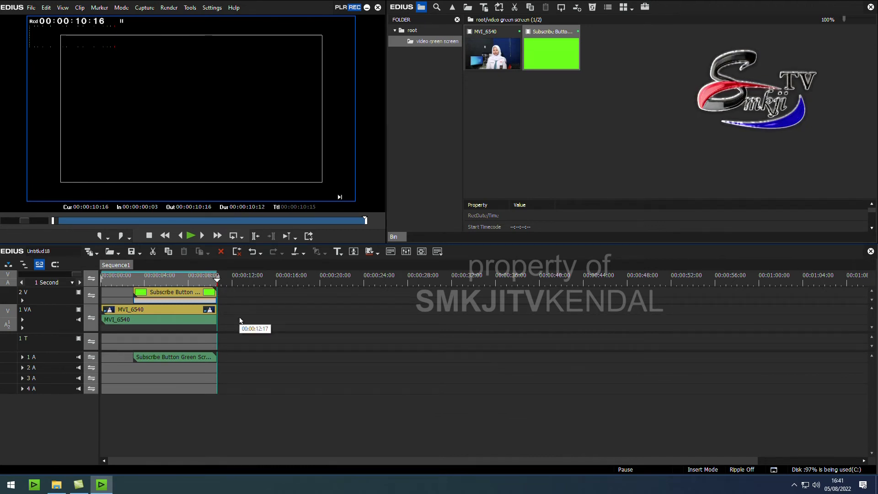
Start a file export of the In-to-Out range using the MPEG2 Program Stream exporter from the MPEG category.
{"action": "key", "text": "F11"}
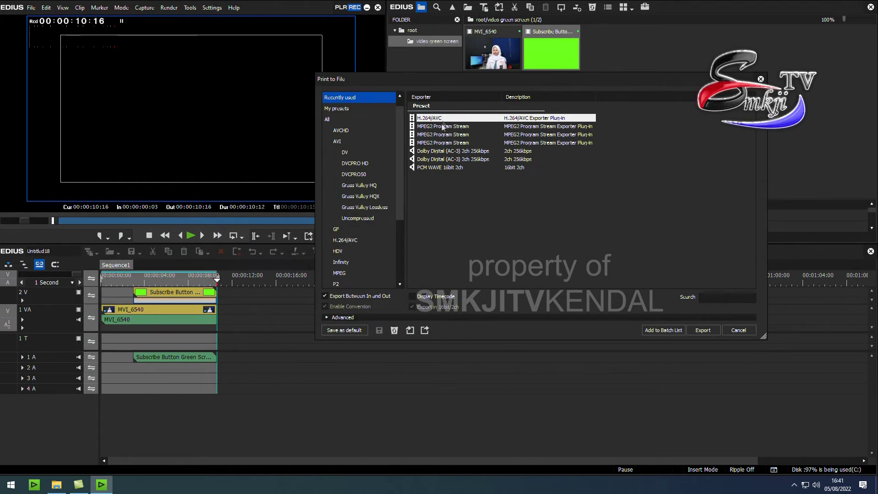
{"action": "scroll", "coordinate": [380, 114], "scroll_direction": "down", "scroll_amount": 1}
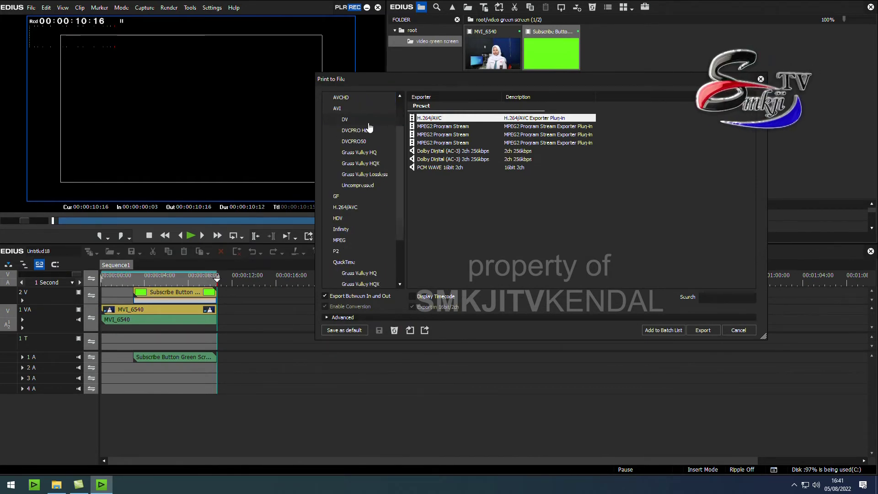
{"action": "scroll", "coordinate": [369, 127], "scroll_direction": "up", "scroll_amount": 1}
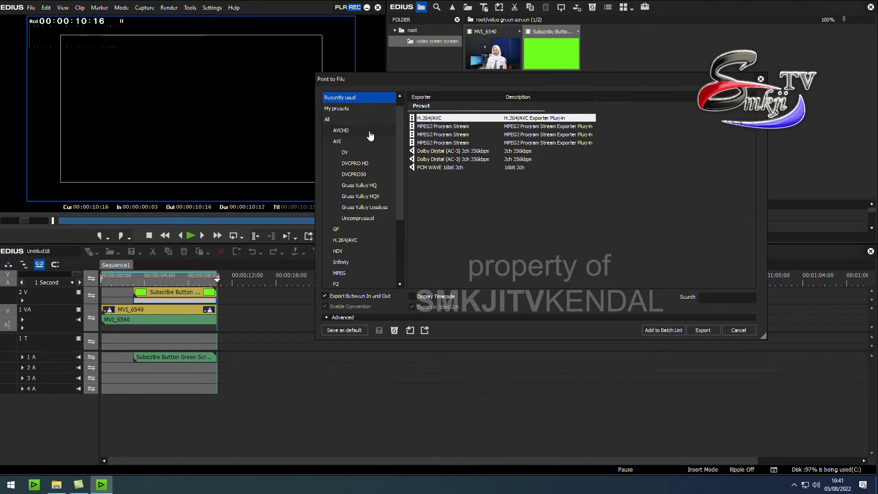
{"action": "left_click", "coordinate": [370, 133]}
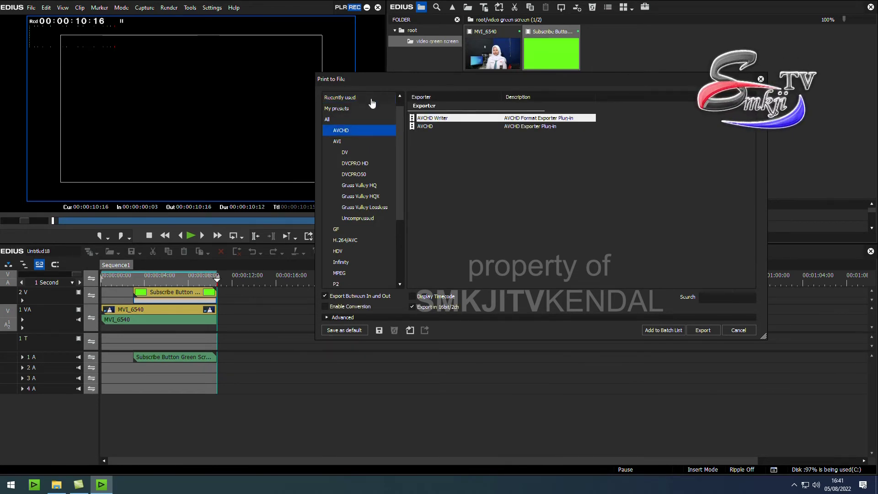
{"action": "left_click", "coordinate": [357, 274]}
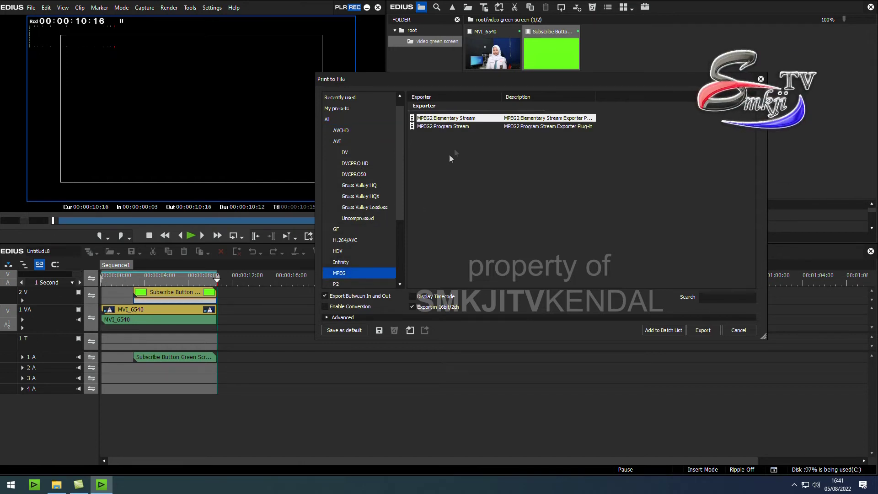
{"action": "left_click", "coordinate": [485, 127]}
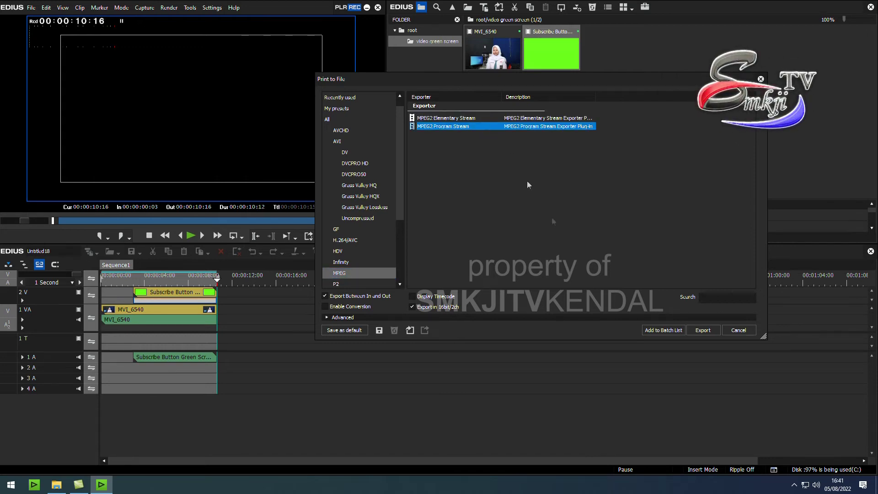
{"action": "left_click", "coordinate": [703, 330]}
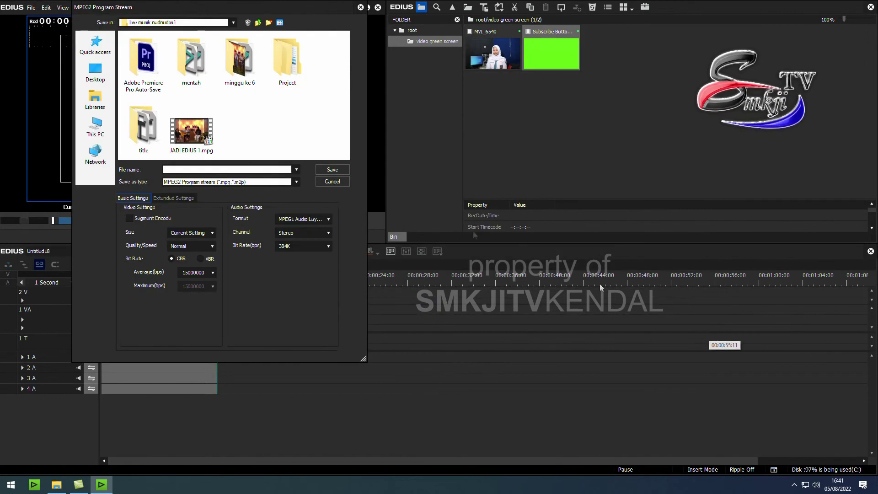
Choose the "tutorial green screen" folder on Local Disk (F:) as the export destination.
{"action": "left_click", "coordinate": [105, 126]}
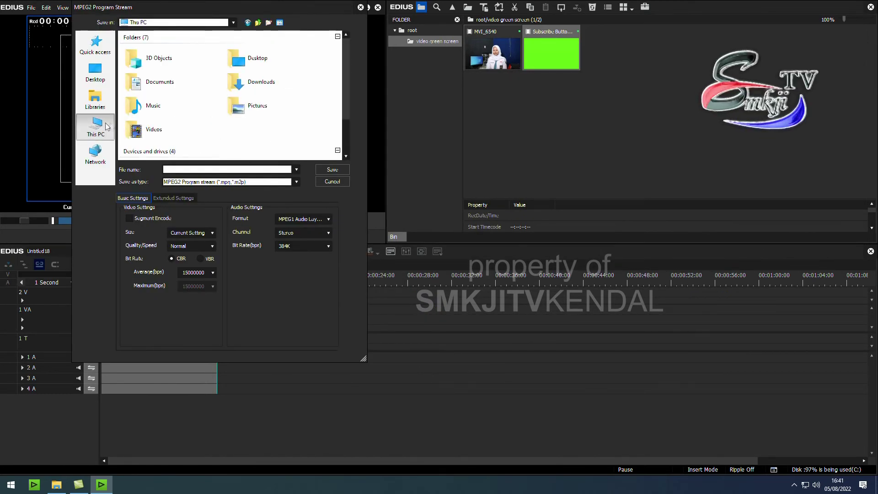
{"action": "scroll", "coordinate": [172, 108], "scroll_direction": "down", "scroll_amount": 2}
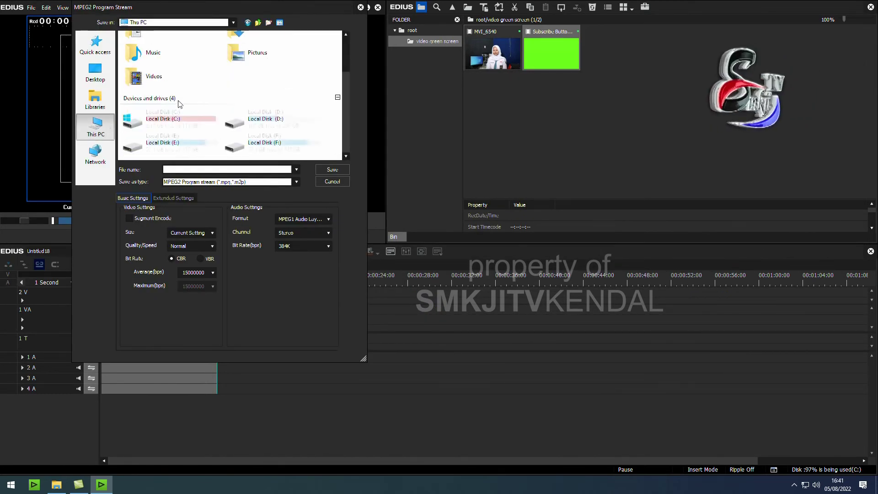
{"action": "double_click", "coordinate": [234, 146]}
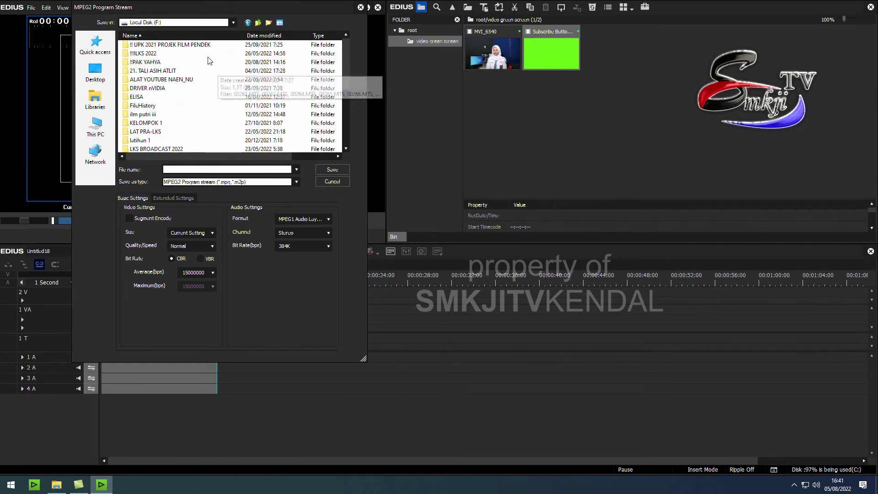
{"action": "scroll", "coordinate": [209, 61], "scroll_direction": "down", "scroll_amount": 6}
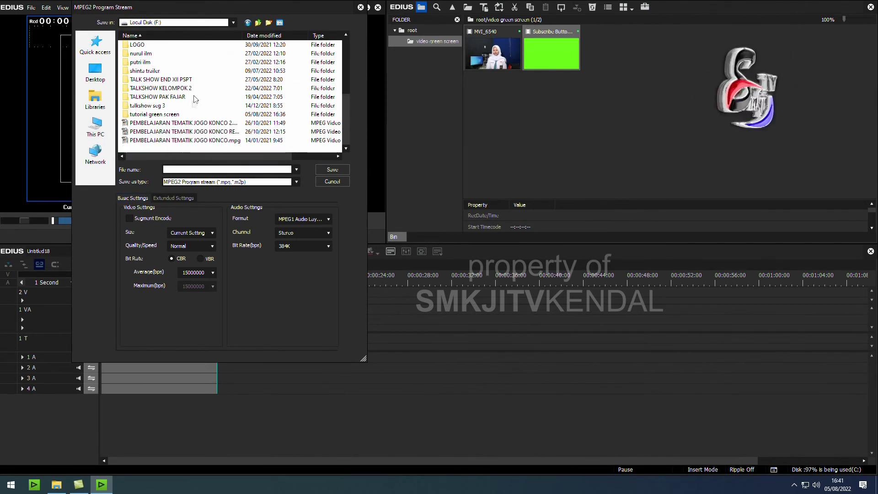
{"action": "double_click", "coordinate": [191, 115]}
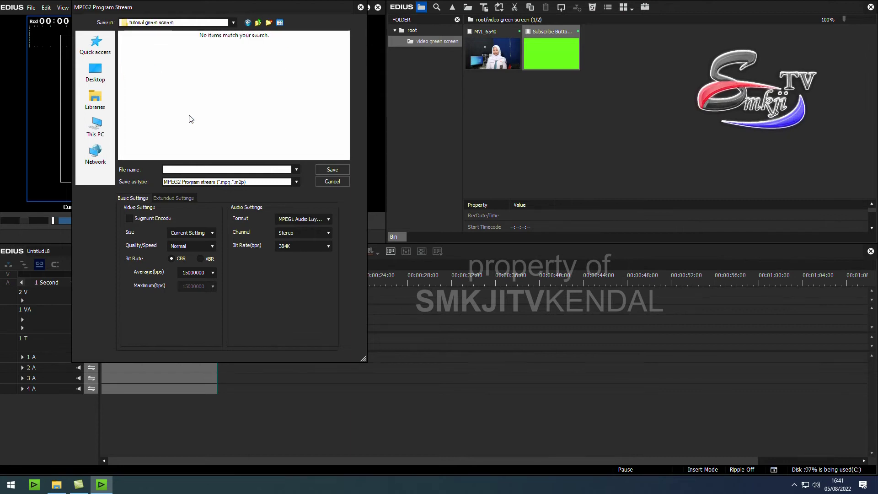
Name the export file "video greenscreen" and save it to start rendering.
{"action": "left_click", "coordinate": [217, 168]}
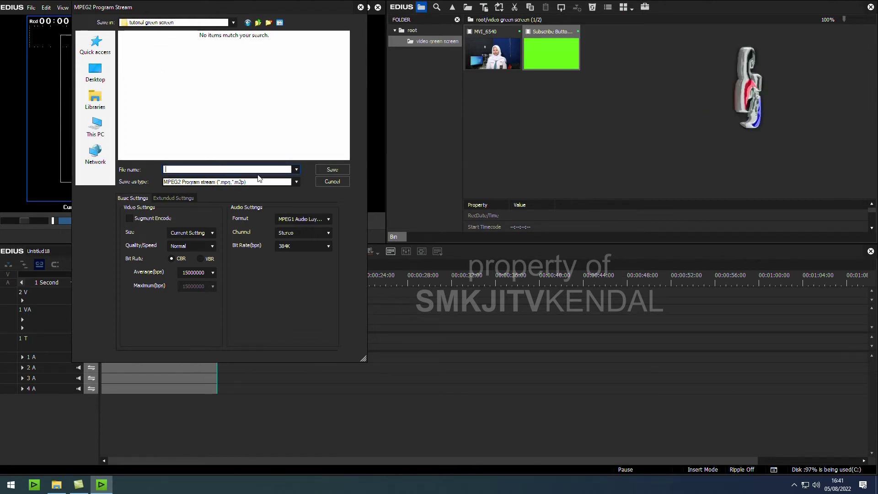
{"action": "type", "text": "video tutoe"}
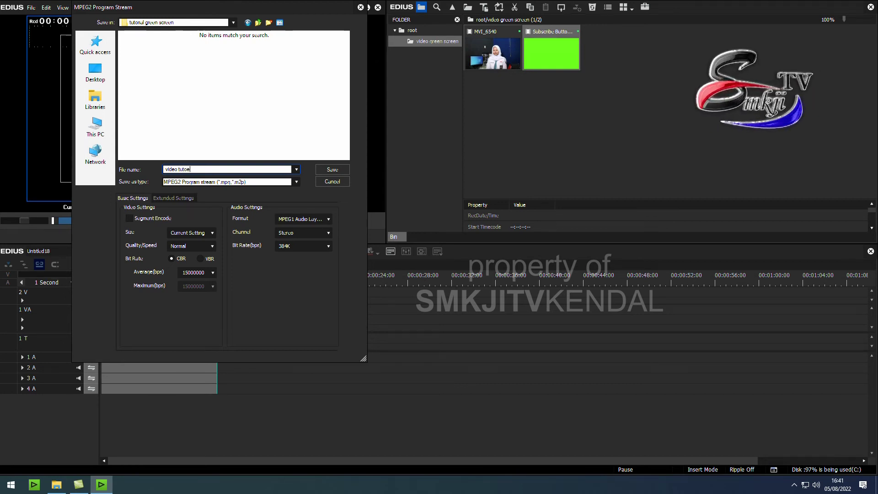
{"action": "key", "text": "BackSpace"}
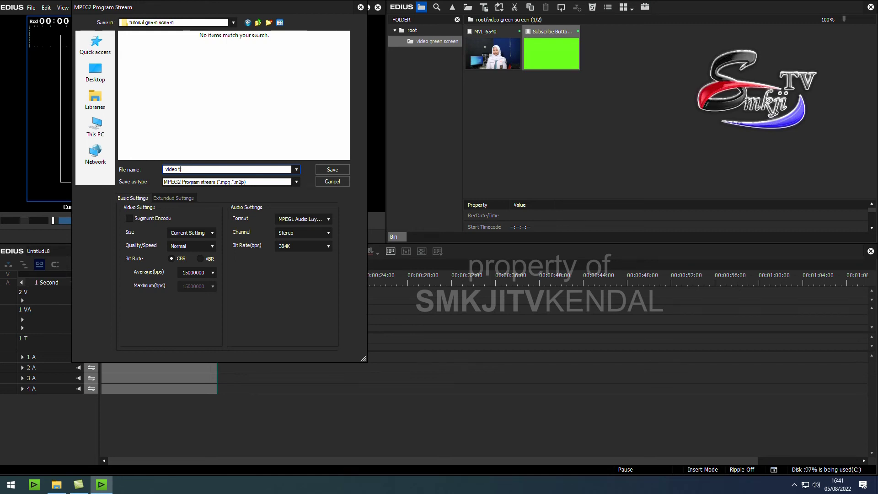
{"action": "type", "text": "greenscreen"}
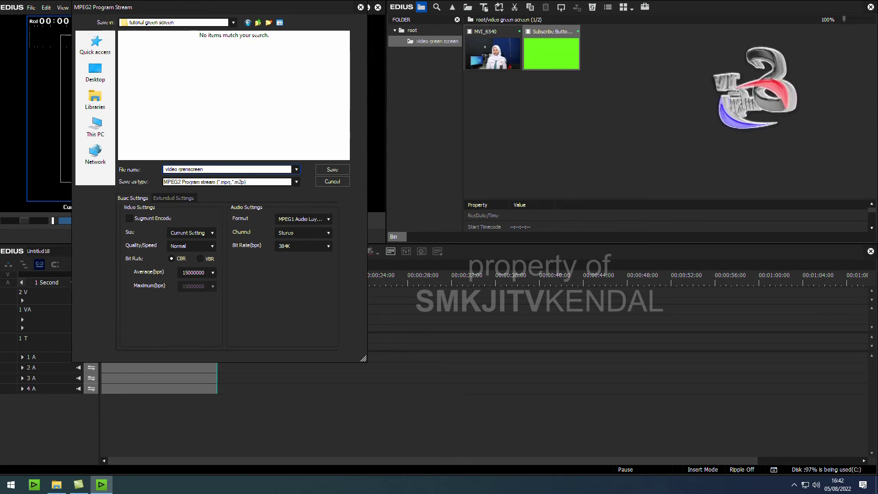
{"action": "left_click", "coordinate": [327, 169]}
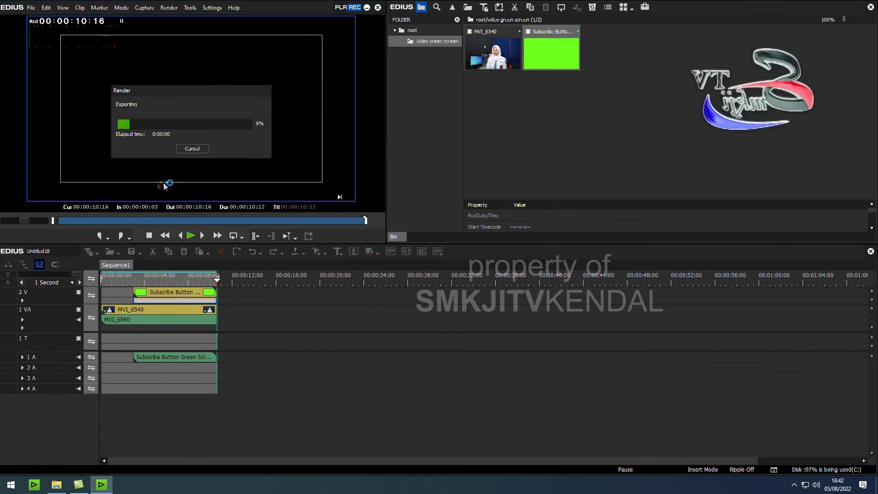